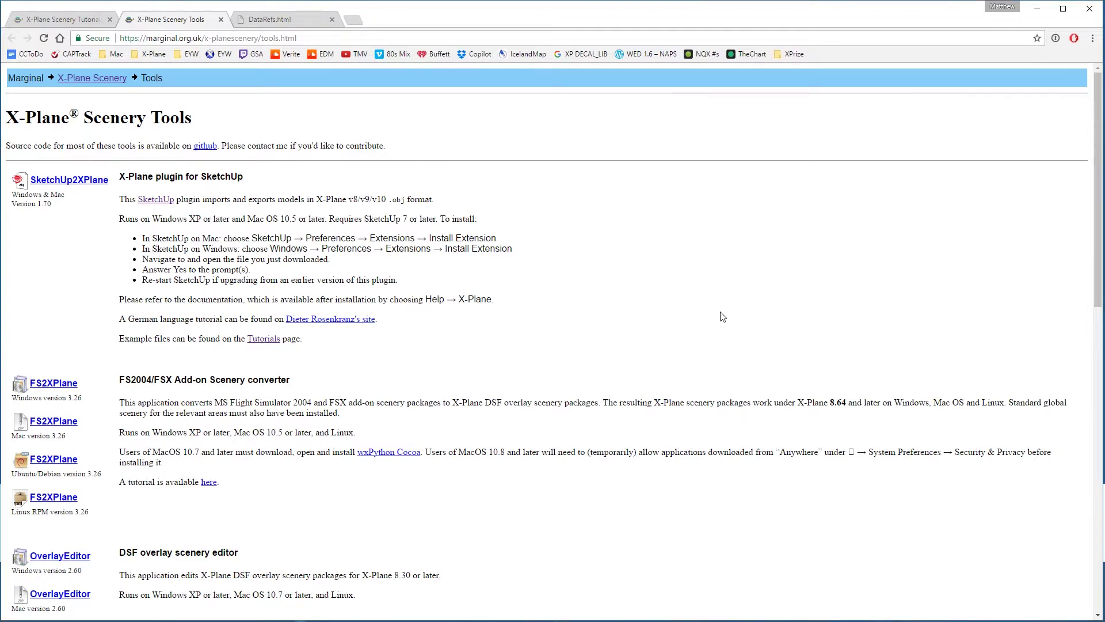
# Switch to the X-Plane Scenery Tutorials page and scroll down to the SUanimation.zip download link.
pyautogui.hotkey('ctrl', 'shift', 'Tab')
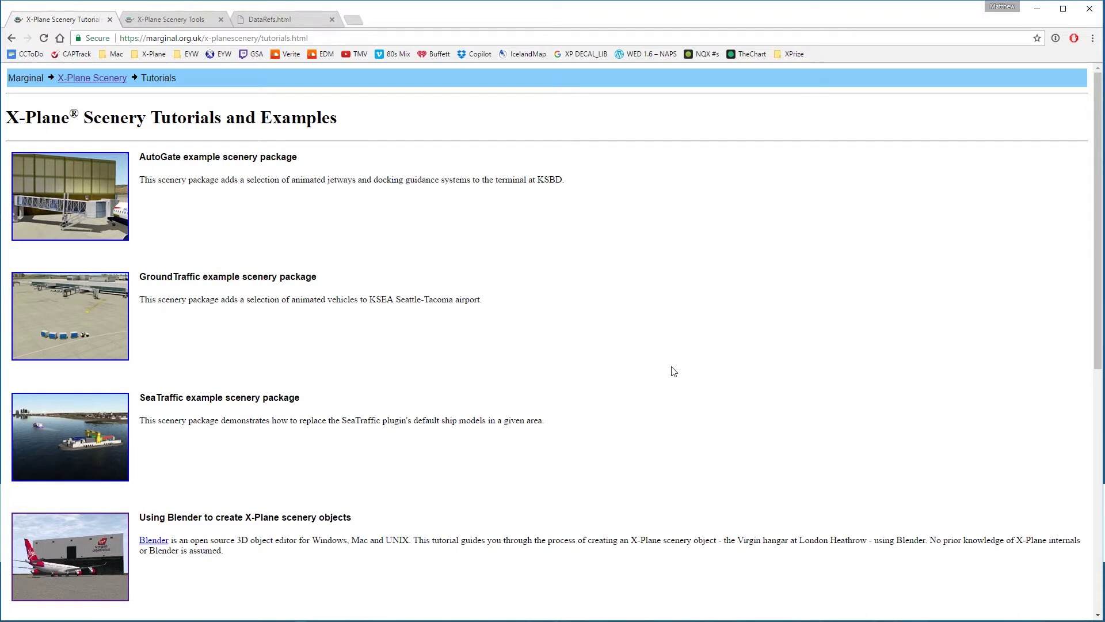
pyautogui.scroll(-7, 674, 371)
pyautogui.scroll(-1, 673, 371)
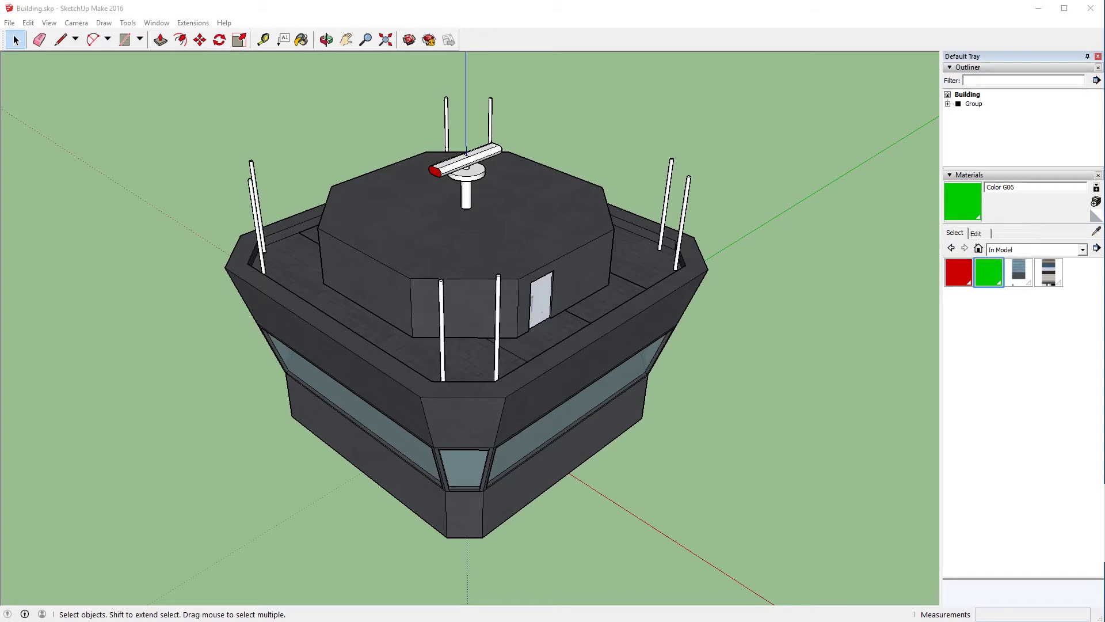
# Orbit to a near-horizontal view and select the whole rooftop radar bar.
pyautogui.press('o')
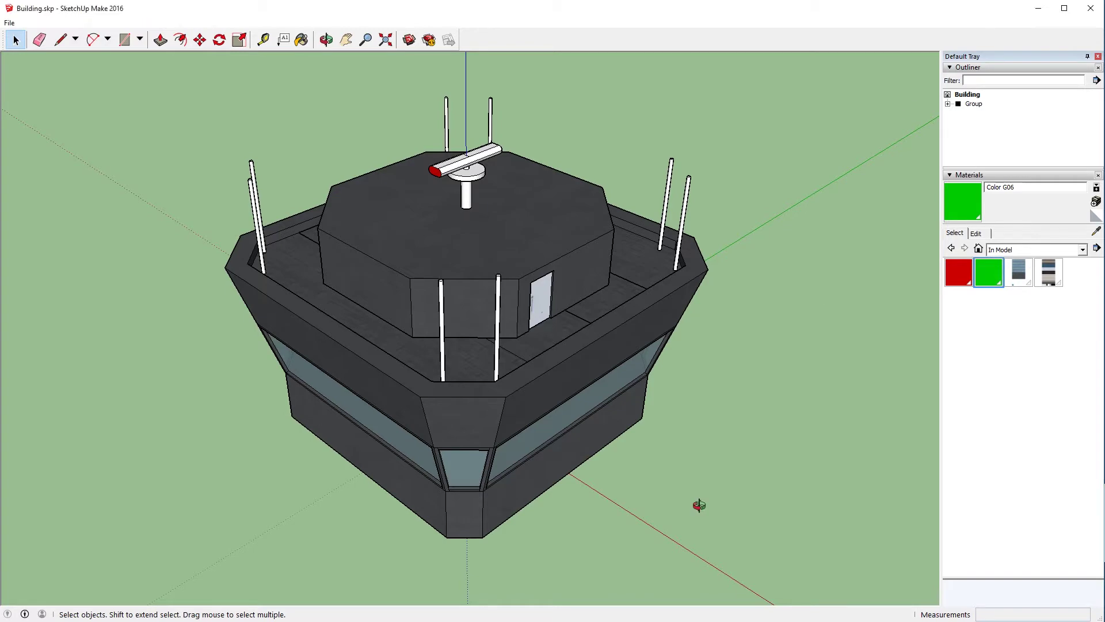
pyautogui.moveTo(698, 505)
pyautogui.mouseDown()
pyautogui.moveTo(738, 316)
pyautogui.moveTo(699, 506)
pyautogui.mouseUp()
pyautogui.press('space')
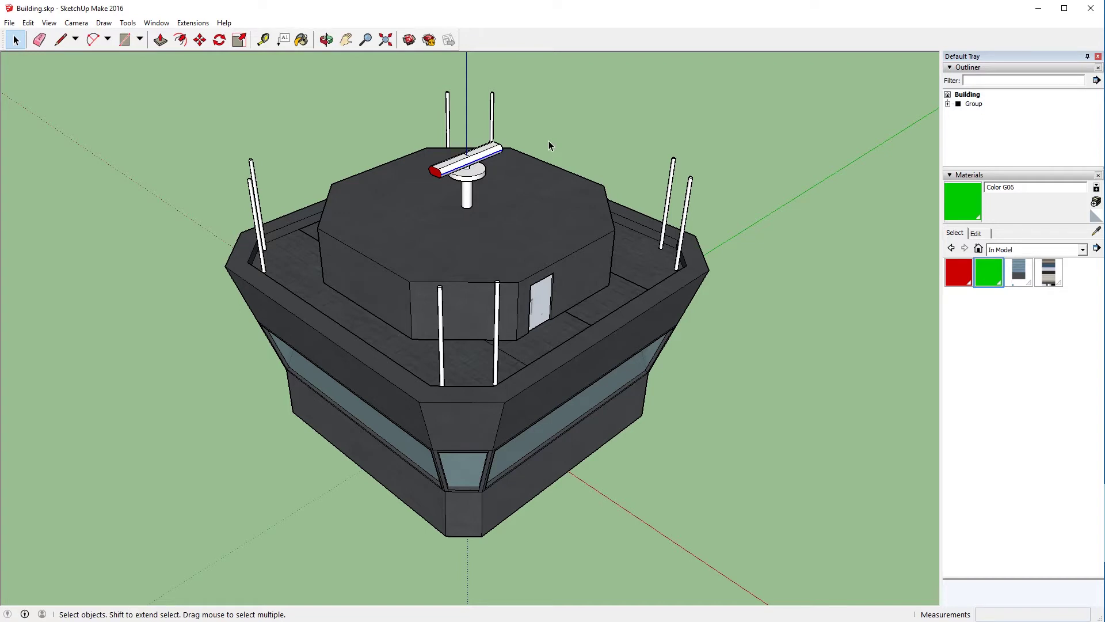
pyautogui.click(487, 160)
pyautogui.tripleClick(487, 159)
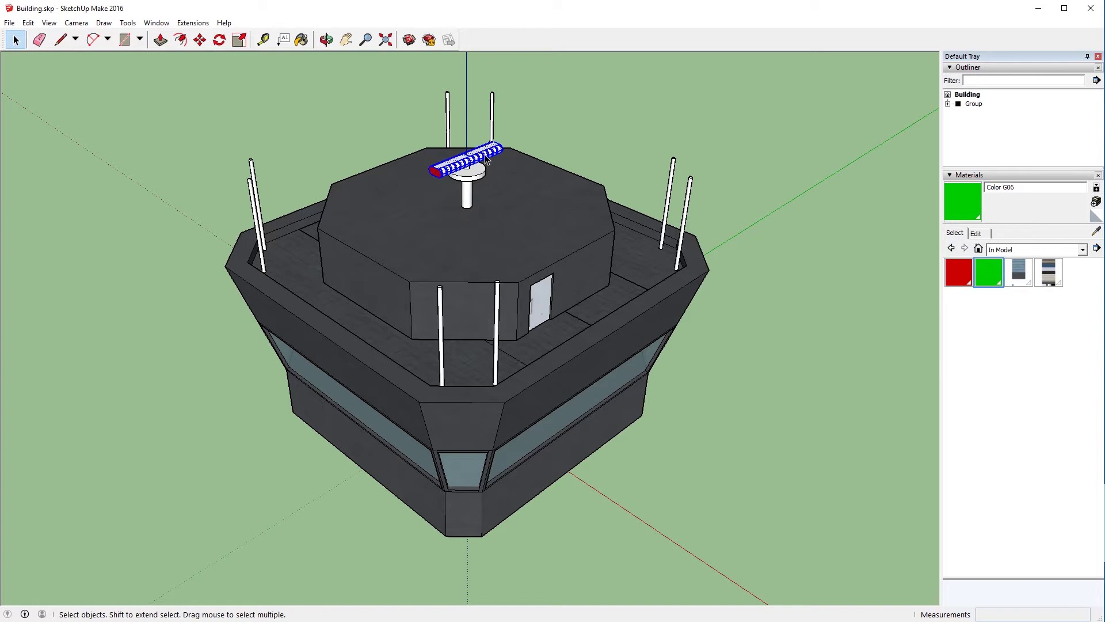
# Bring up the radar bar's X-Plane > Animation settings from its context menu.
pyautogui.rightClick(486, 160)
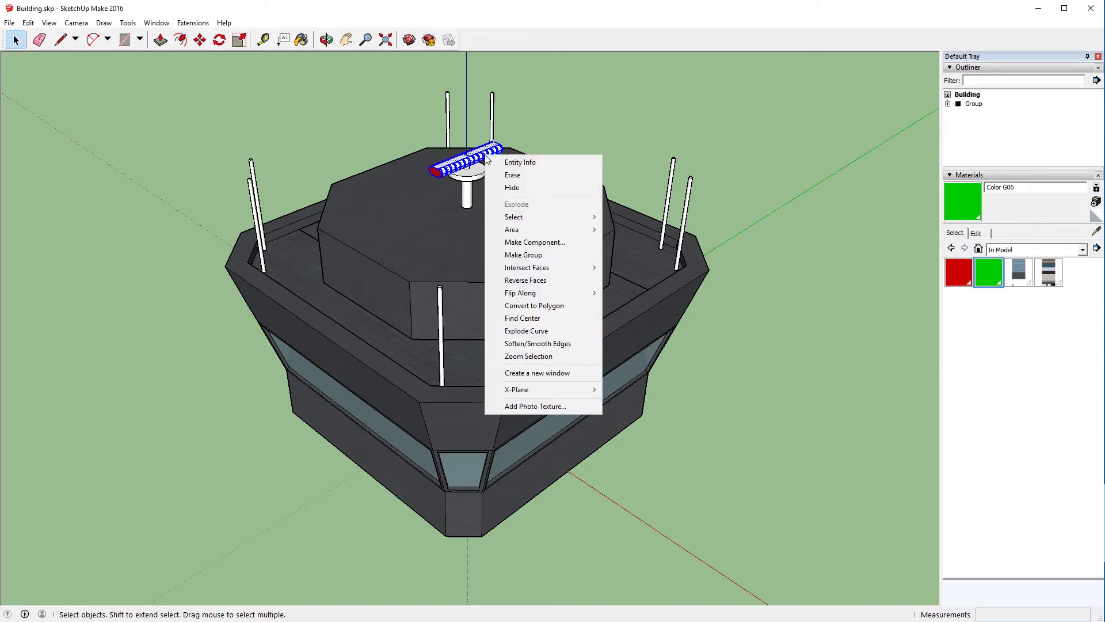
pyautogui.moveTo(527, 390)
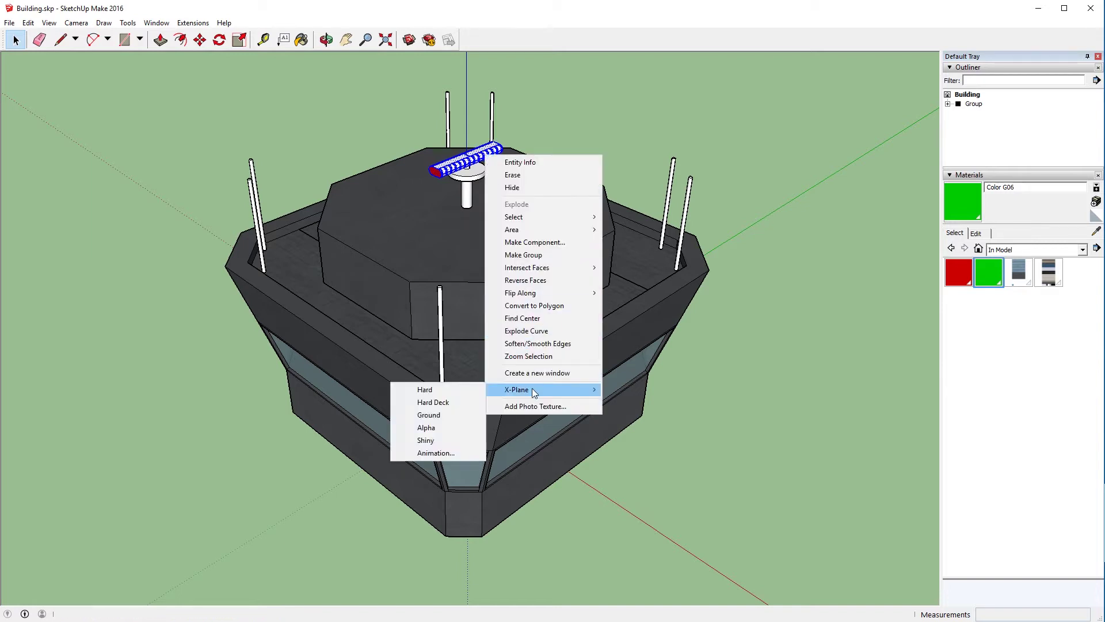
pyautogui.click(436, 454)
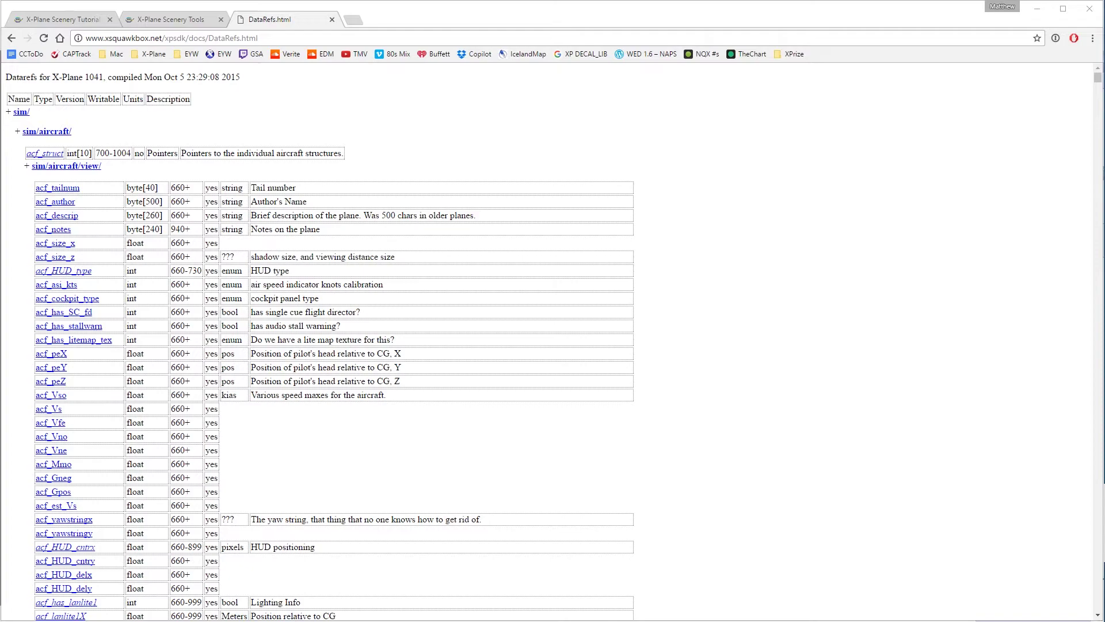
# Scroll the DataRefs page and search it for total_running_time_sec.
pyautogui.scroll(-20, 926, 331)
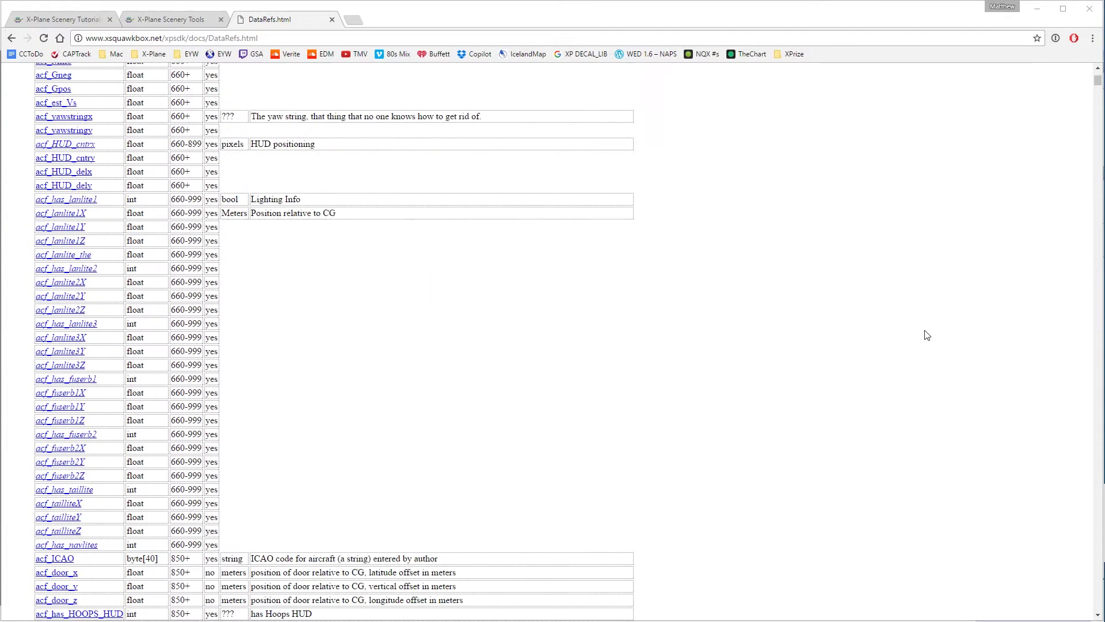
pyautogui.scroll(-20, 926, 333)
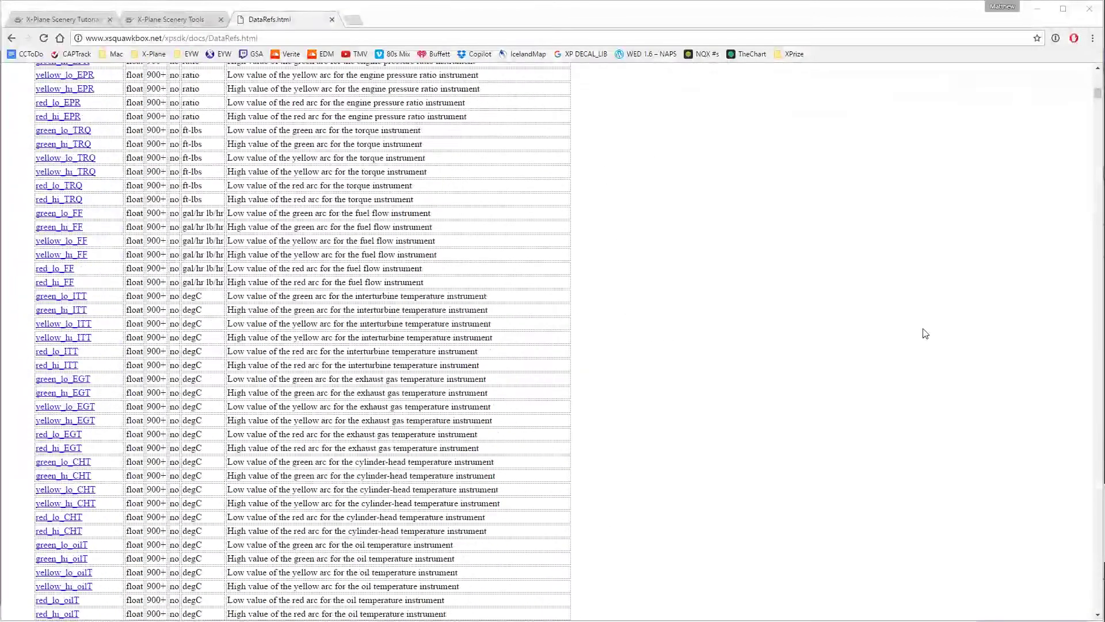
pyautogui.scroll(-8, 925, 333)
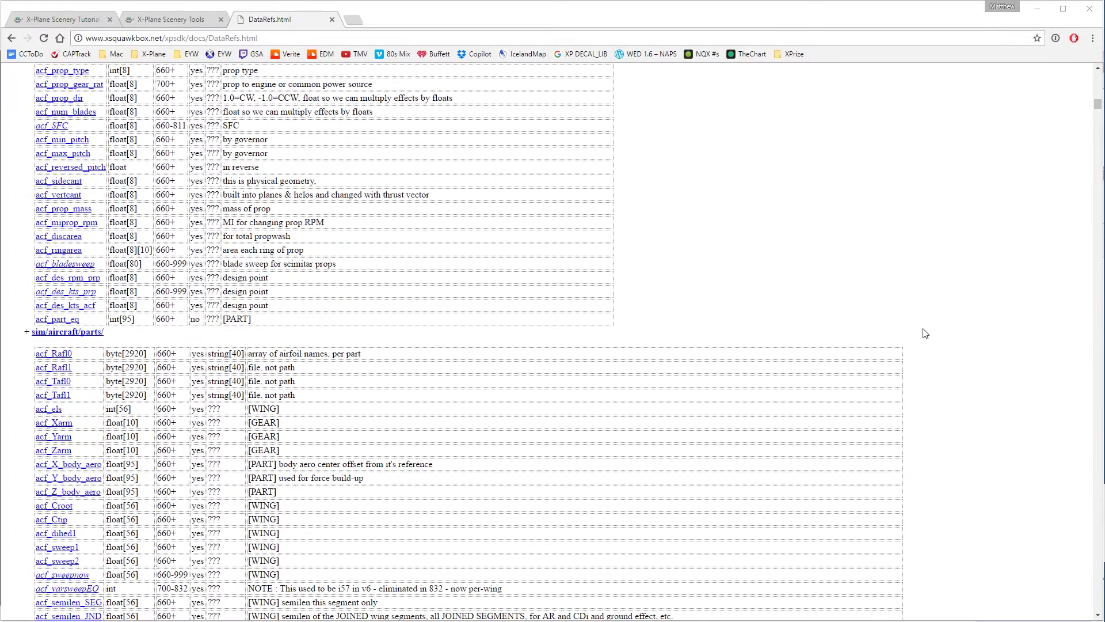
pyautogui.hotkey('ctrl', 'f')
pyautogui.write('total_running_time_sec')
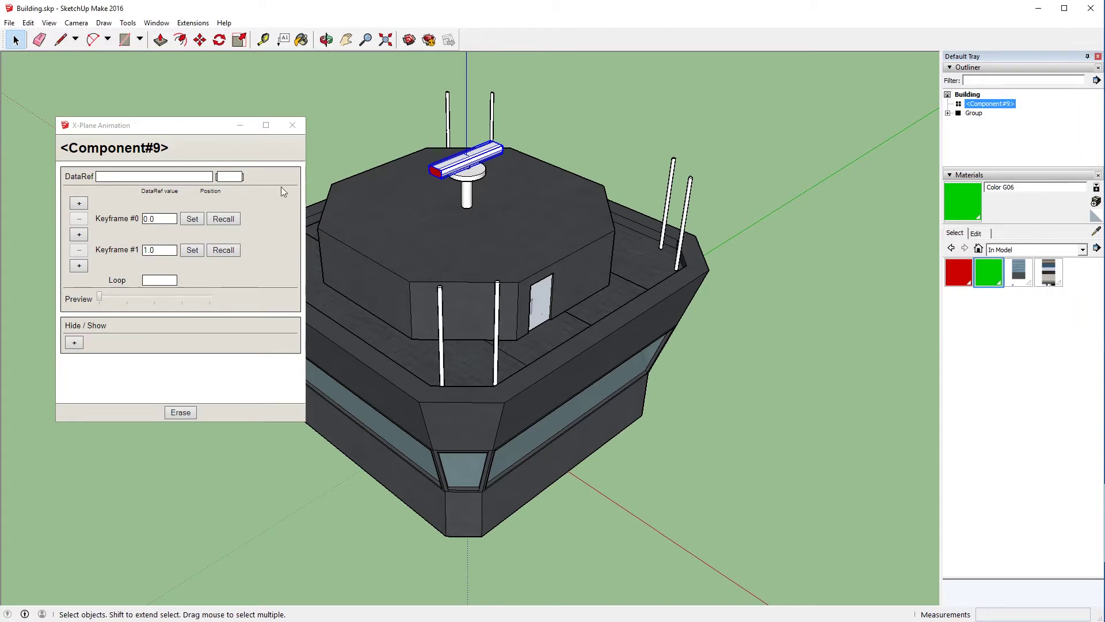
# Enter sim/time/total_running_time_sec as the radar bar animation's DataRef.
pyautogui.click(186, 177)
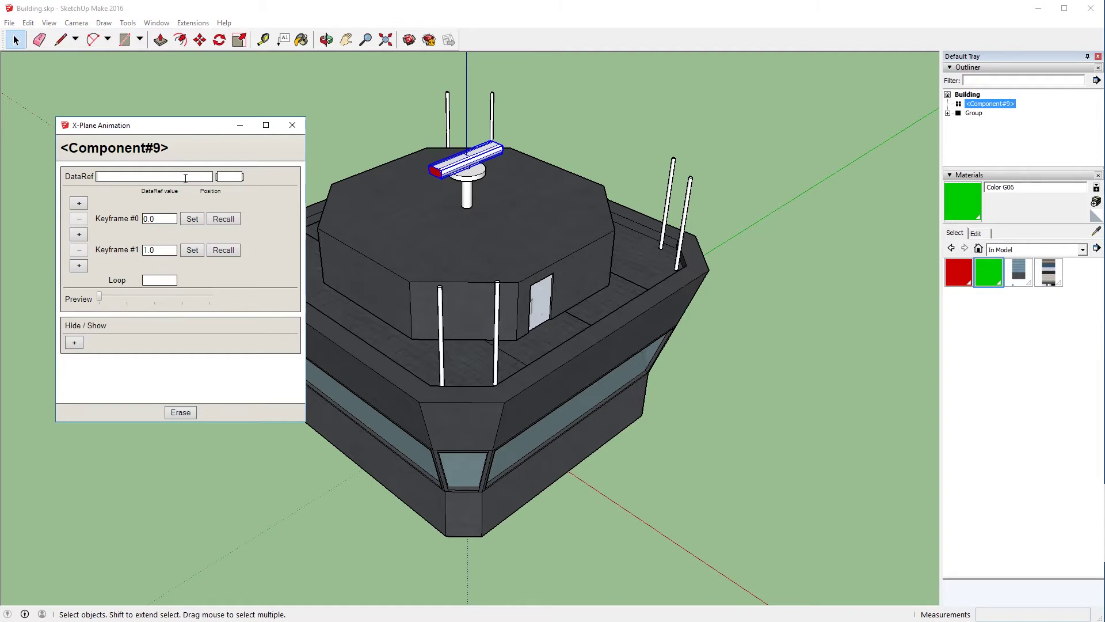
pyautogui.write('sim/time/total_running_time_sec')
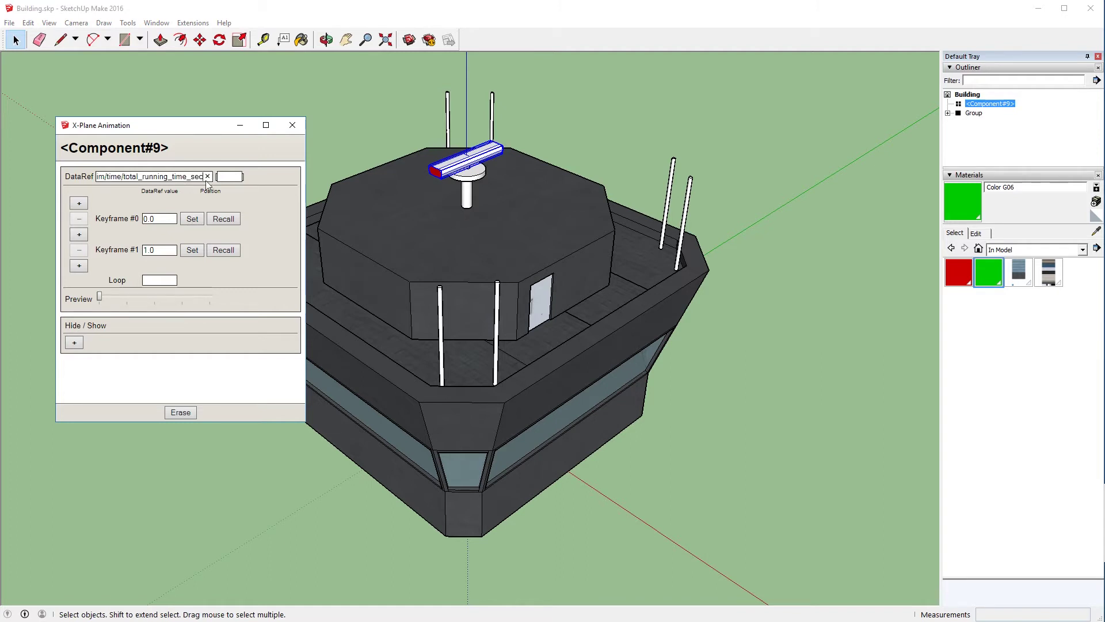
pyautogui.click(226, 176)
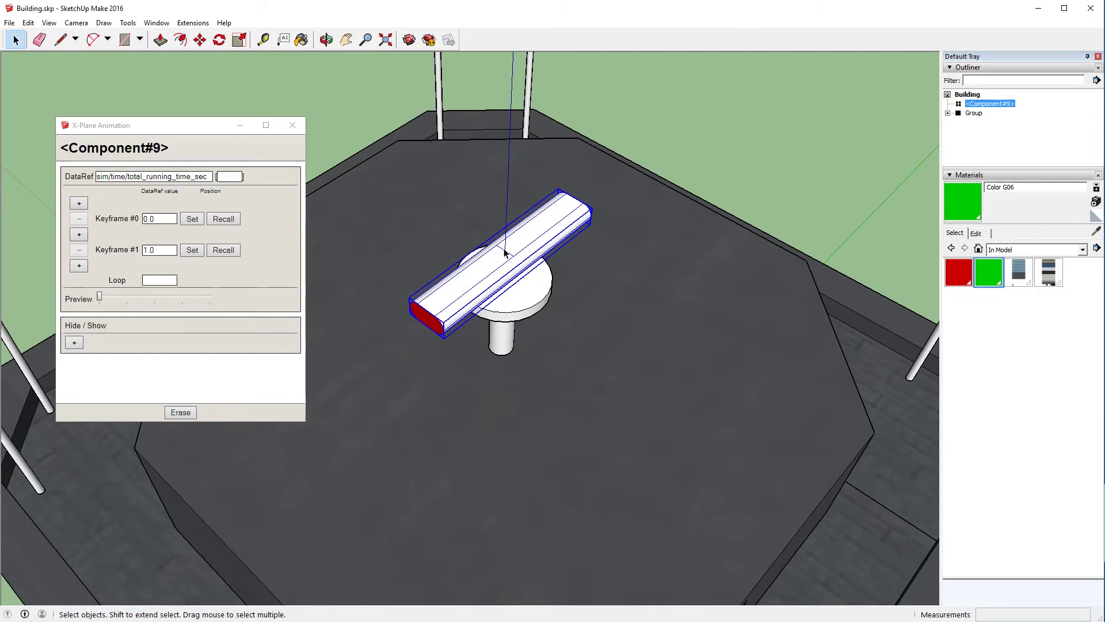
# Rotate the radar bar 90° about its centre and store that pose as Keyframe #1.
pyautogui.press('q')
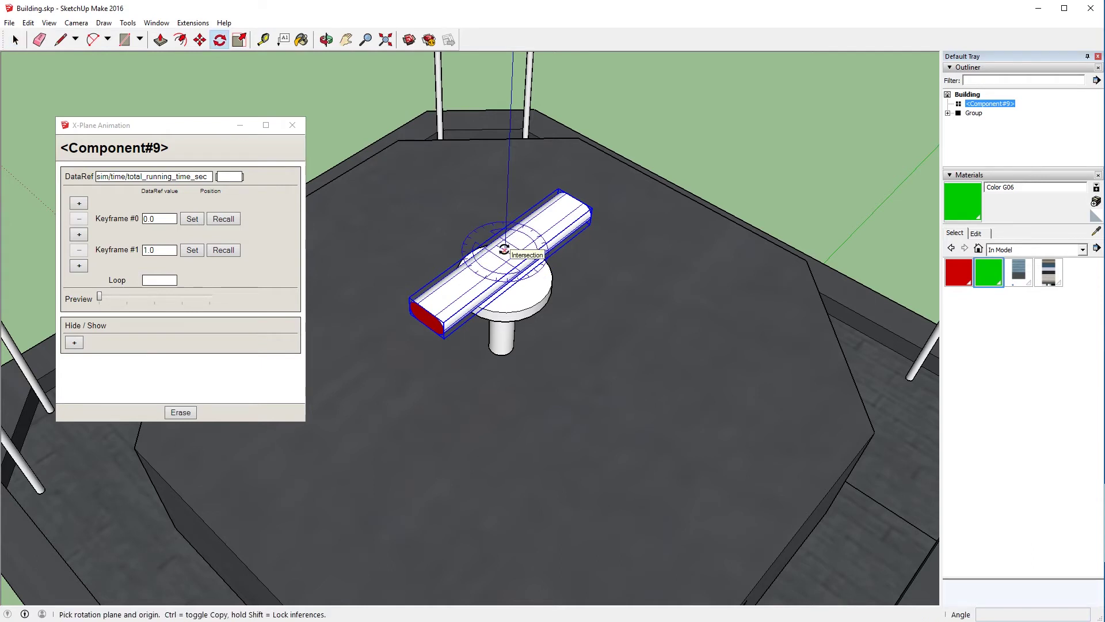
pyautogui.click(504, 251)
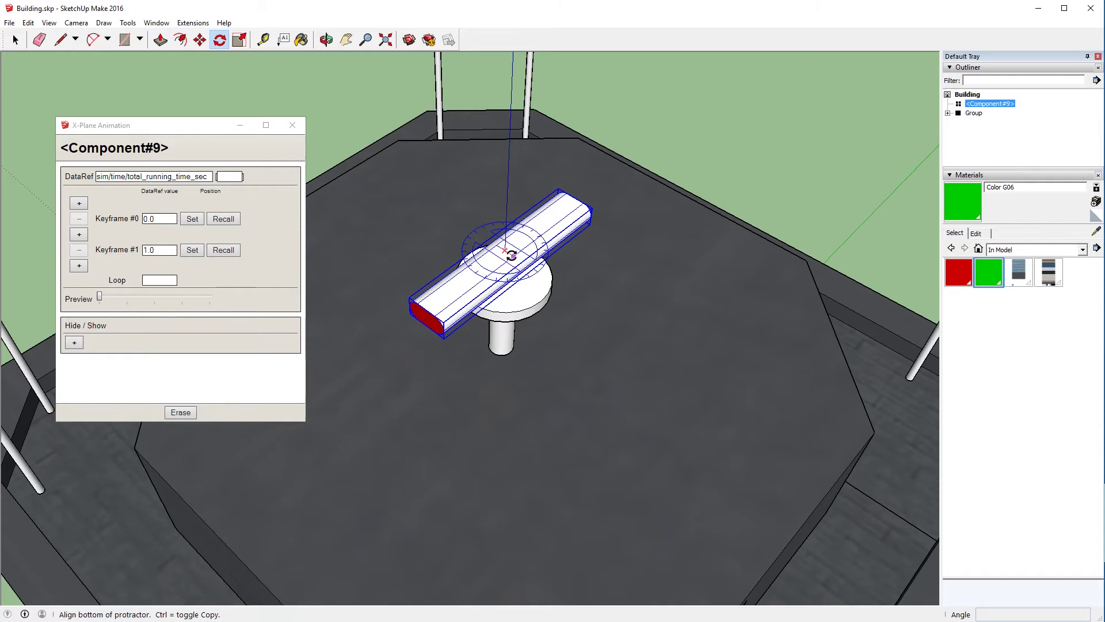
pyautogui.click(513, 255)
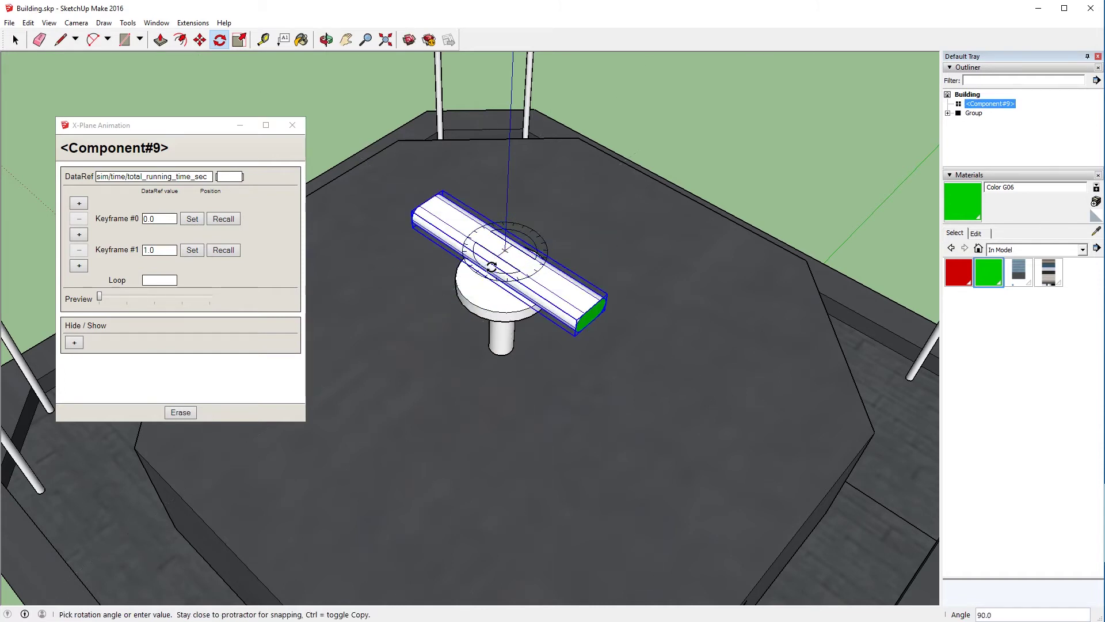
pyautogui.click(491, 267)
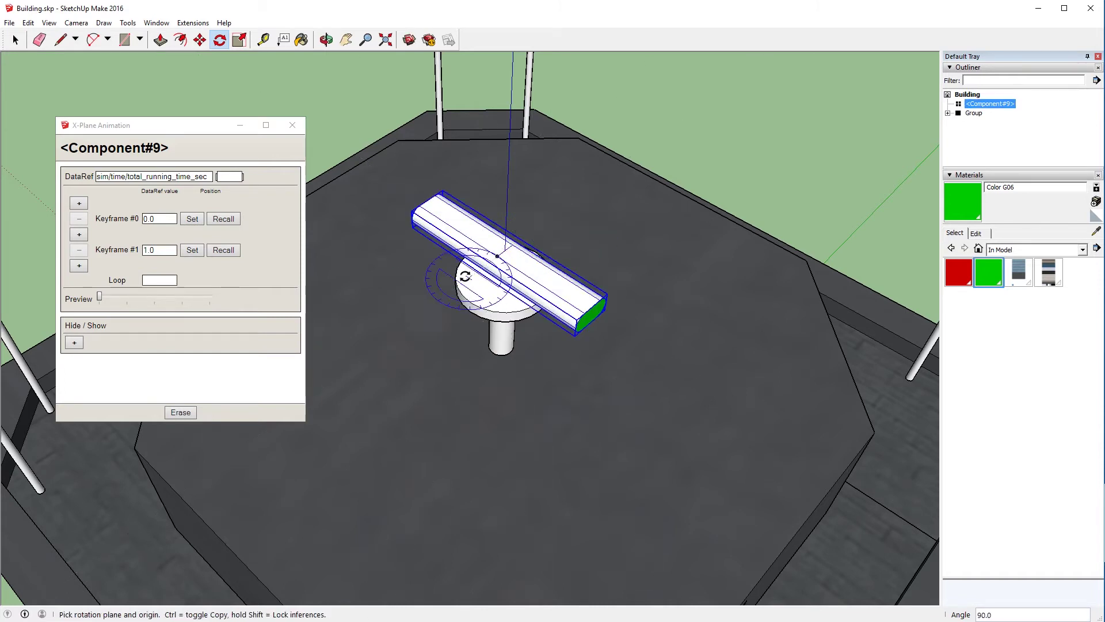
pyautogui.click(194, 251)
pyautogui.click(157, 250)
pyautogui.press('BackSpace')
pyautogui.write('5')
pyautogui.write('6')
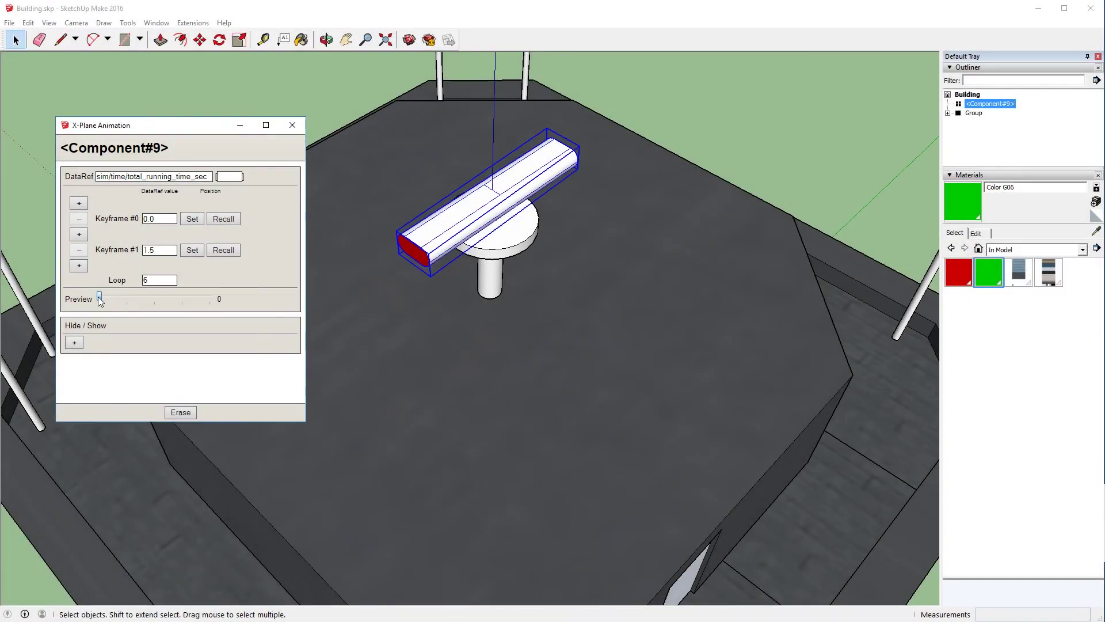
pyautogui.moveTo(100, 300)
pyautogui.mouseDown()
pyautogui.moveTo(198, 300)
pyautogui.moveTo(100, 299)
pyautogui.mouseUp()
# Change the beam component's axes, placing the origin at its midpoint and red along the beam.
pyautogui.rightClick(462, 213)
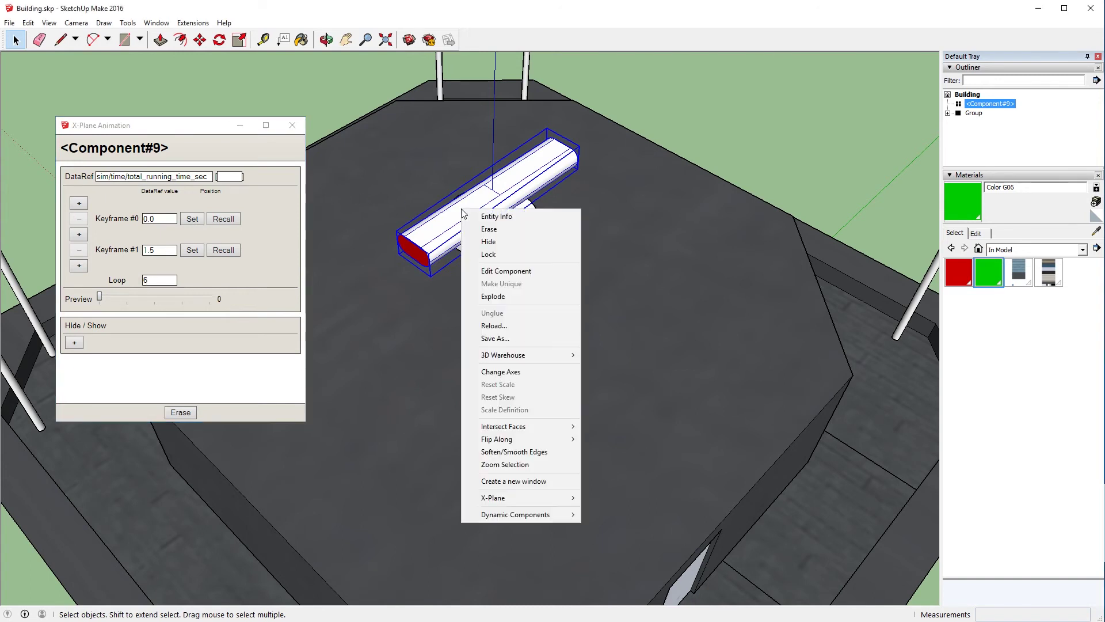
pyautogui.click(519, 372)
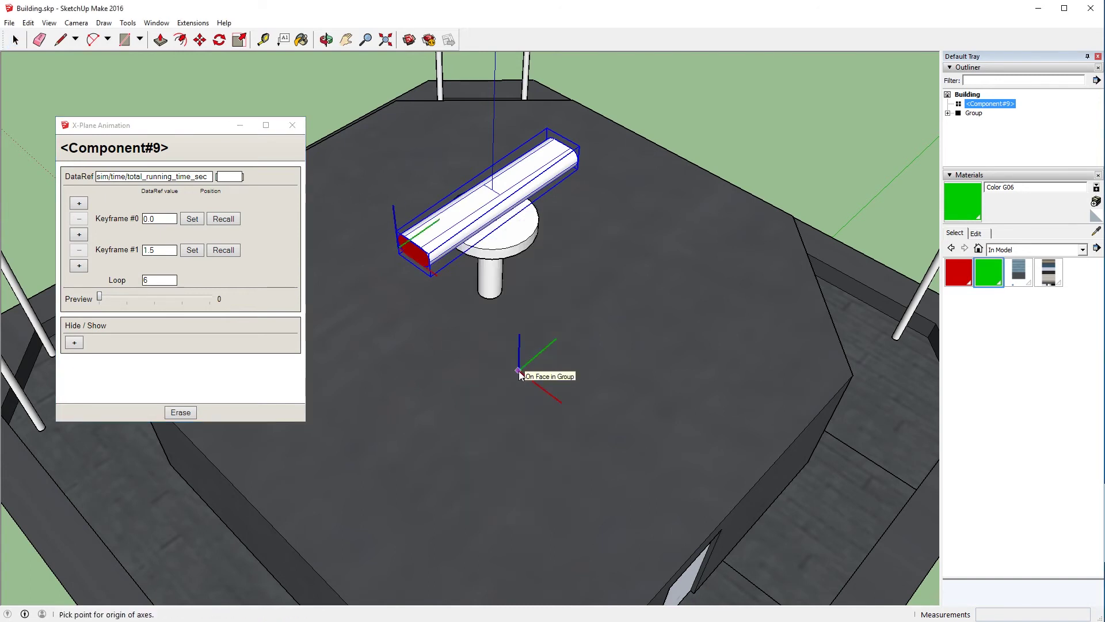
pyautogui.click(494, 190)
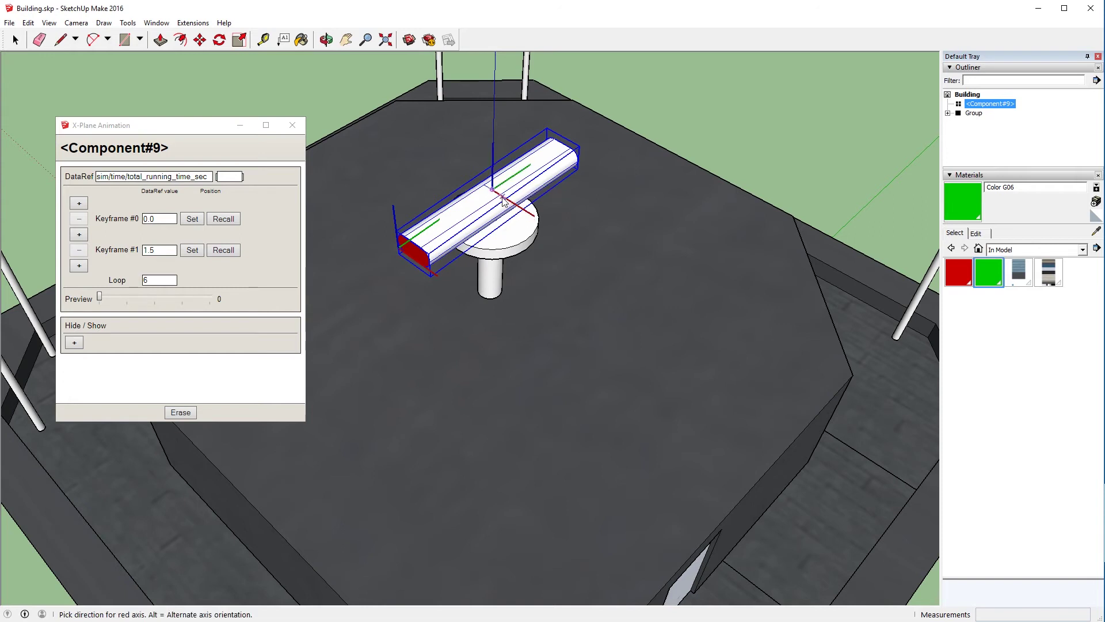
pyautogui.click(502, 196)
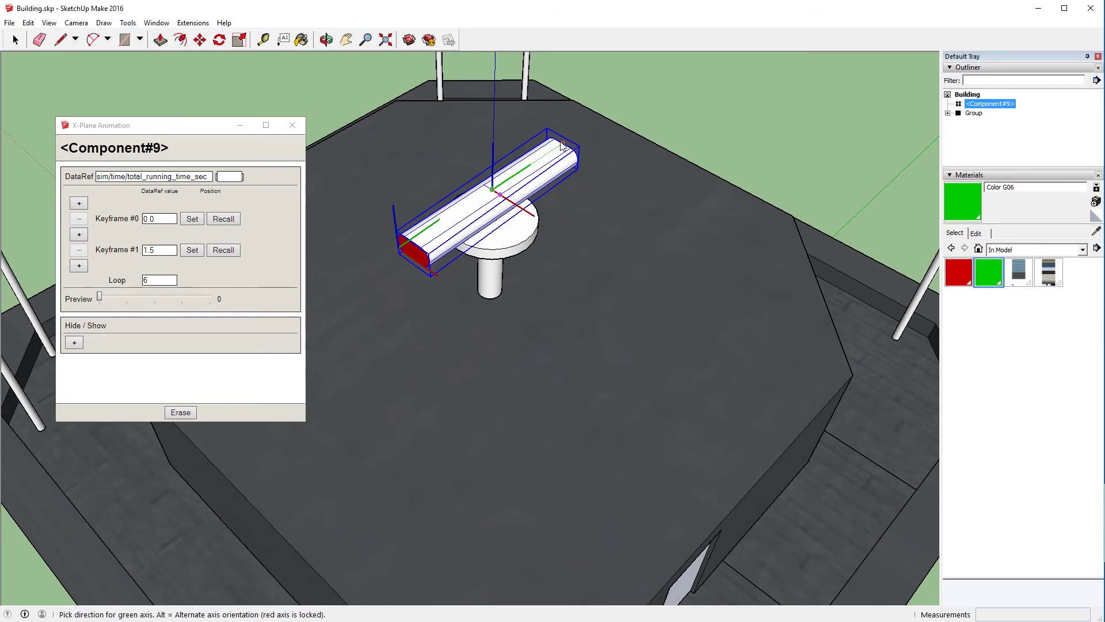
pyautogui.click(562, 146)
# Redo the beam's axes with the origin at its centre, then return to the animation panel.
pyautogui.rightClick(526, 174)
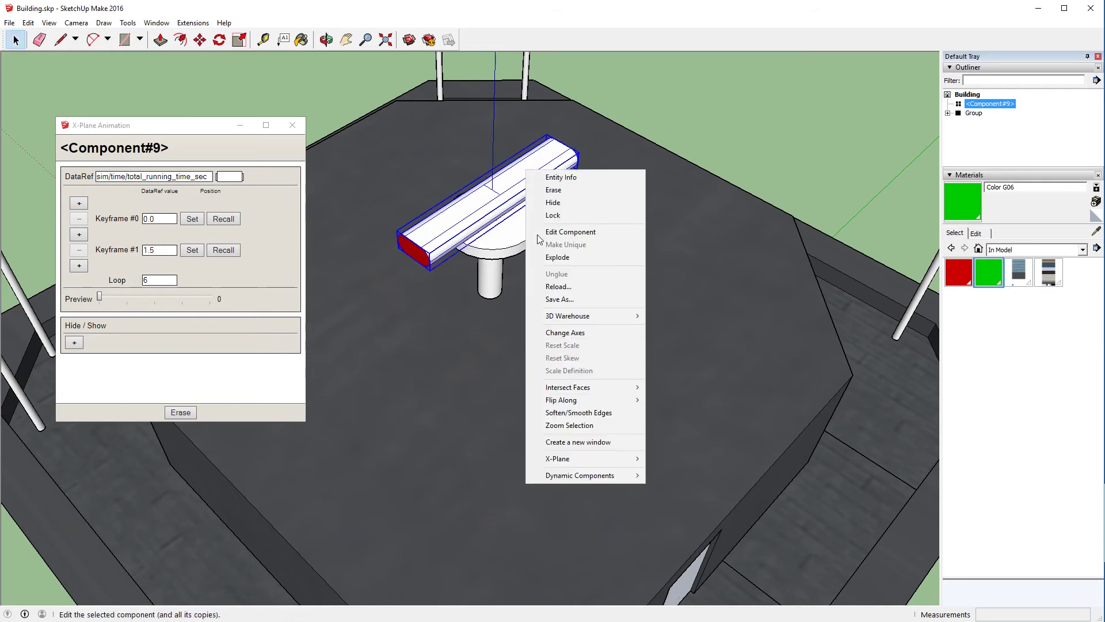
pyautogui.click(565, 332)
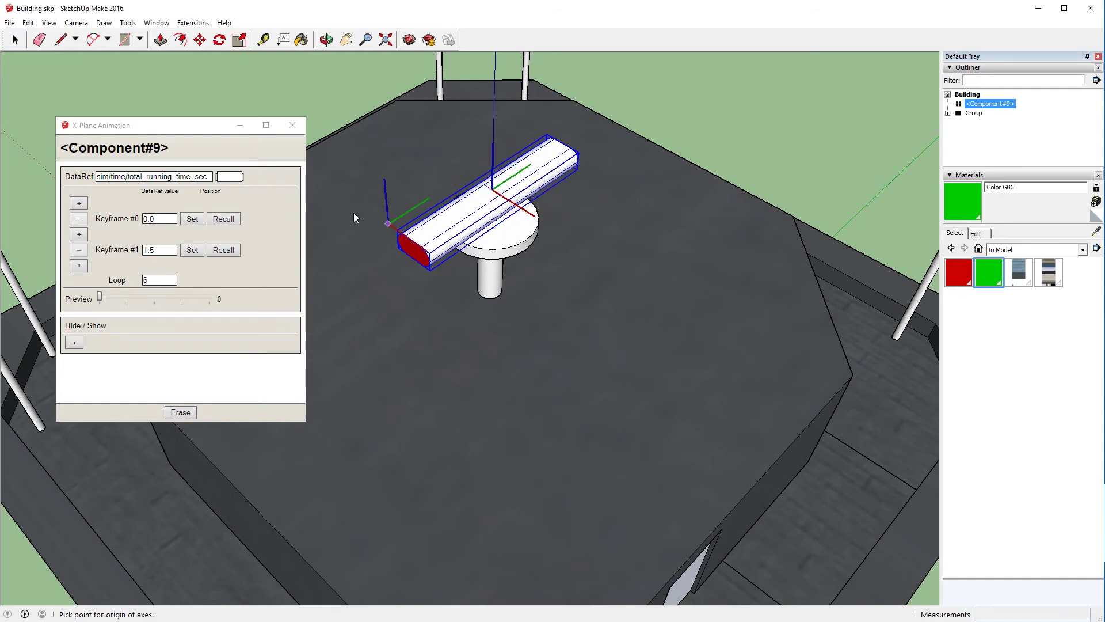
pyautogui.click(489, 190)
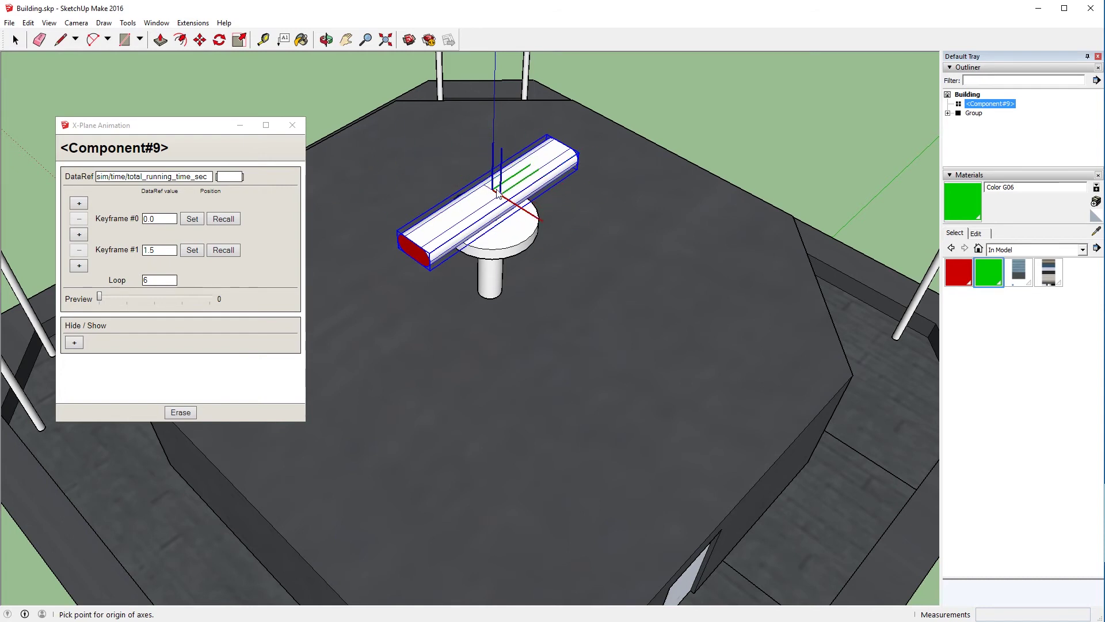
pyautogui.click(493, 183)
pyautogui.click(495, 184)
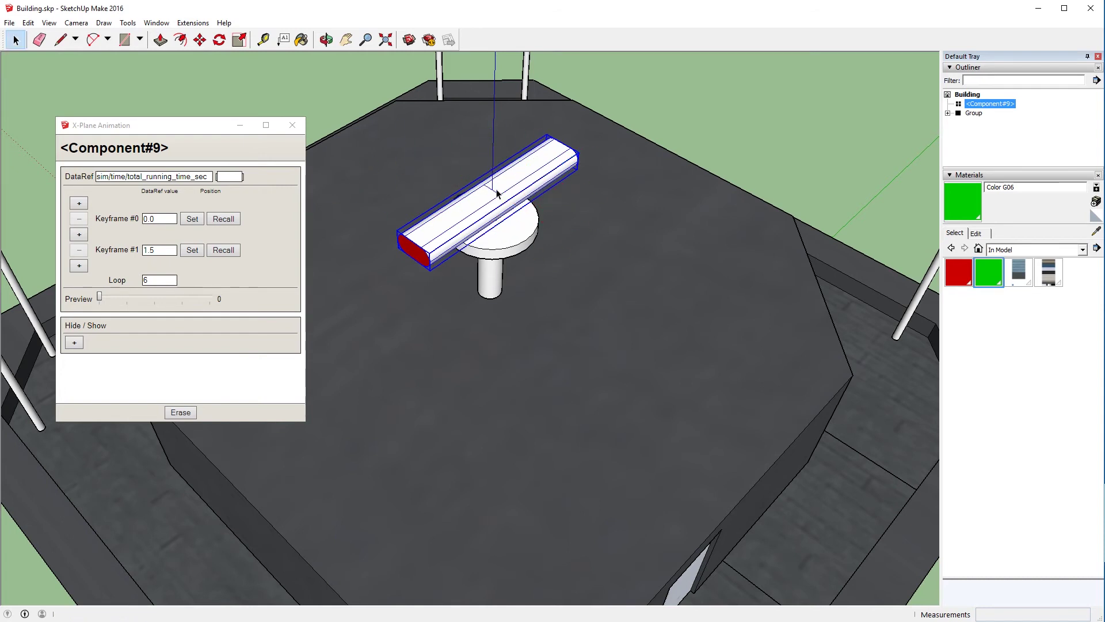
pyautogui.click(272, 262)
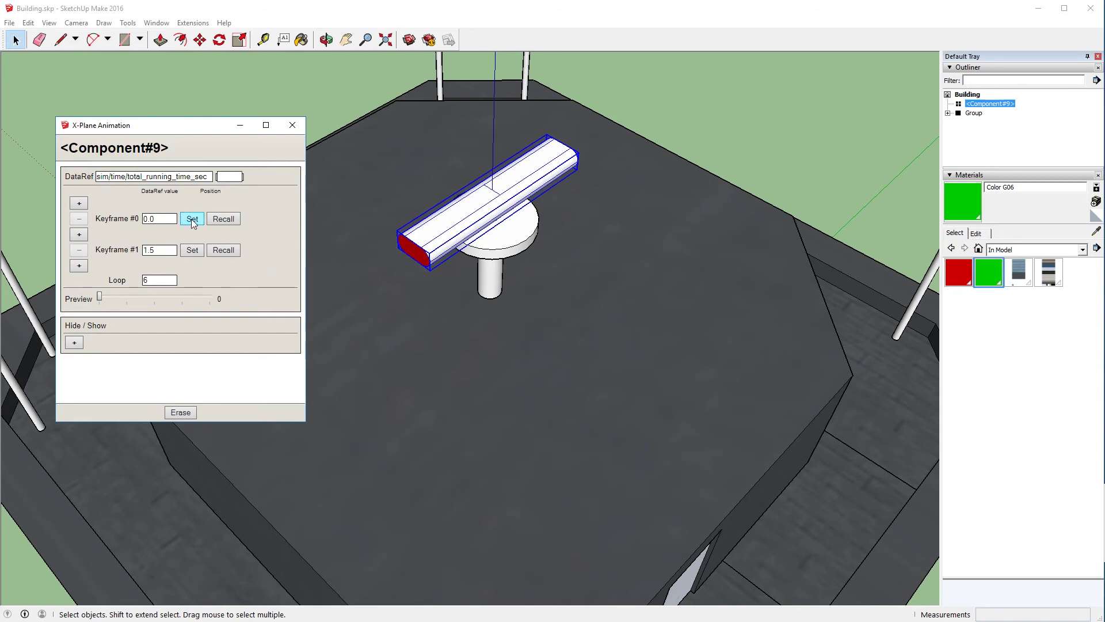
# Rotate the beam 90° about its centre, set it as Keyframe #1, and preview the full rotation.
pyautogui.click(481, 198)
pyautogui.press('q')
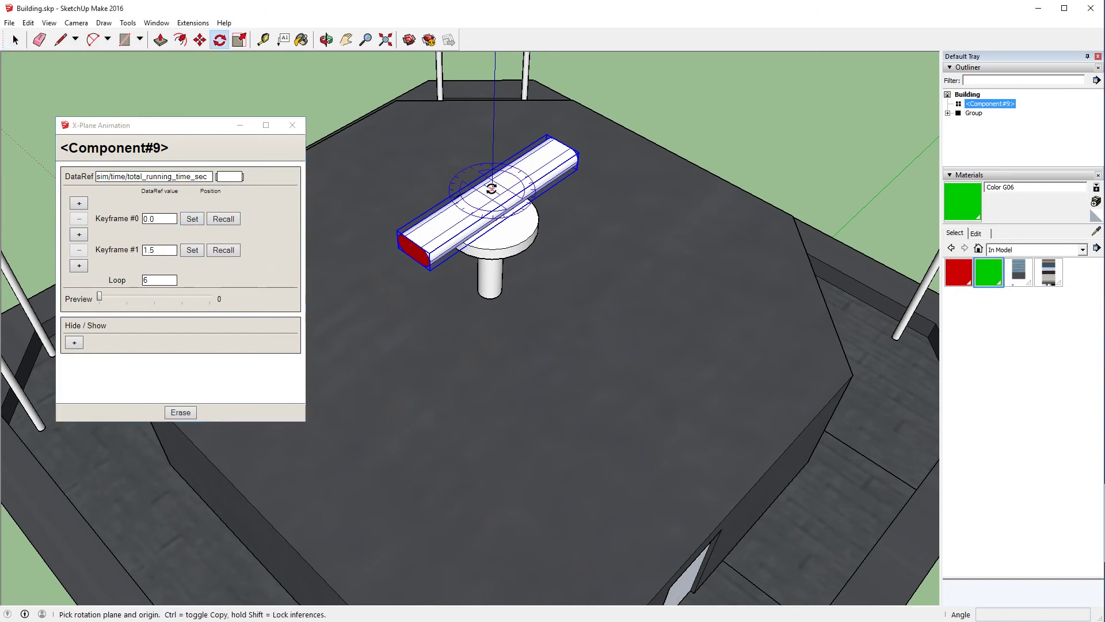
pyautogui.click(498, 192)
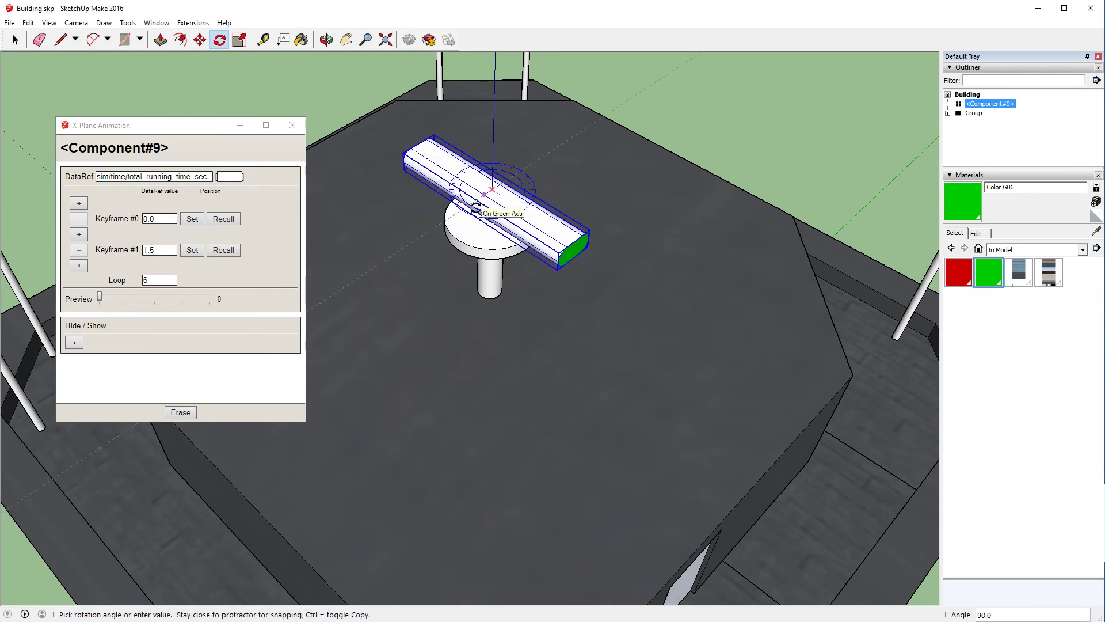
pyautogui.click(494, 198)
pyautogui.click(194, 251)
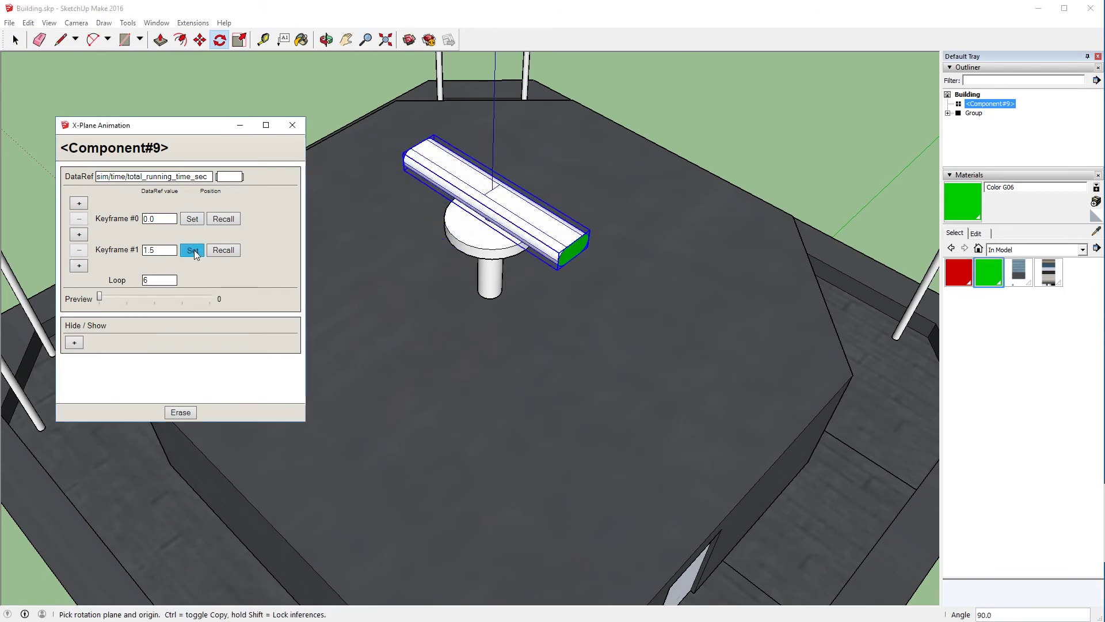
pyautogui.moveTo(101, 297); pyautogui.dragTo(219, 296)
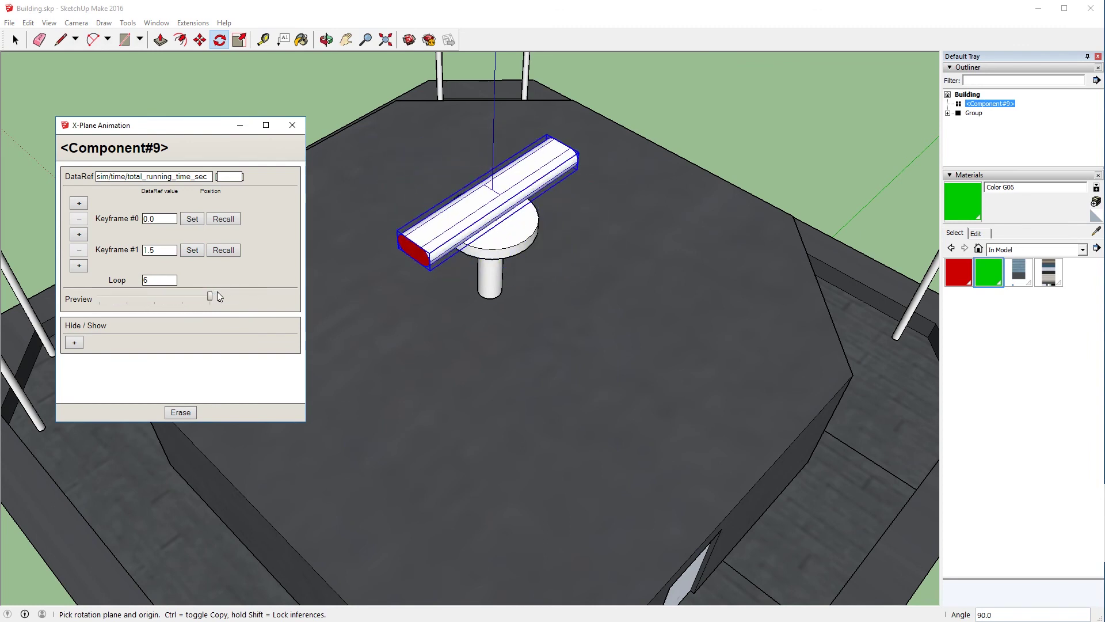
# Add and remove a third keyframe, recall the Keyframe #0 and #1 poses, and add a Hide/Show rule.
pyautogui.click(79, 265)
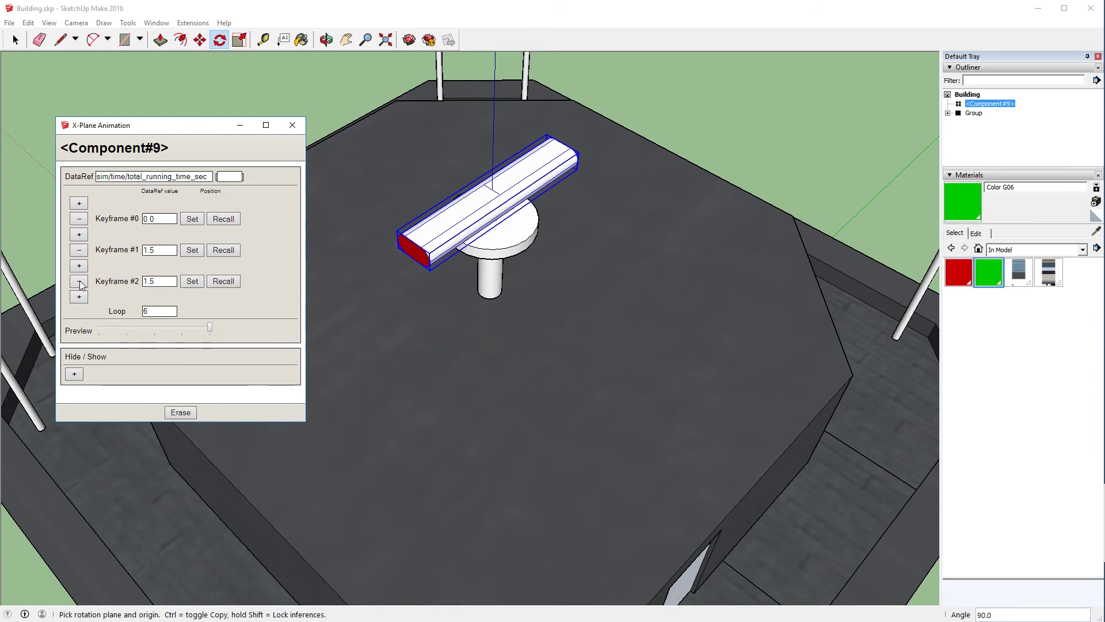
pyautogui.click(80, 282)
pyautogui.click(224, 220)
pyautogui.click(224, 255)
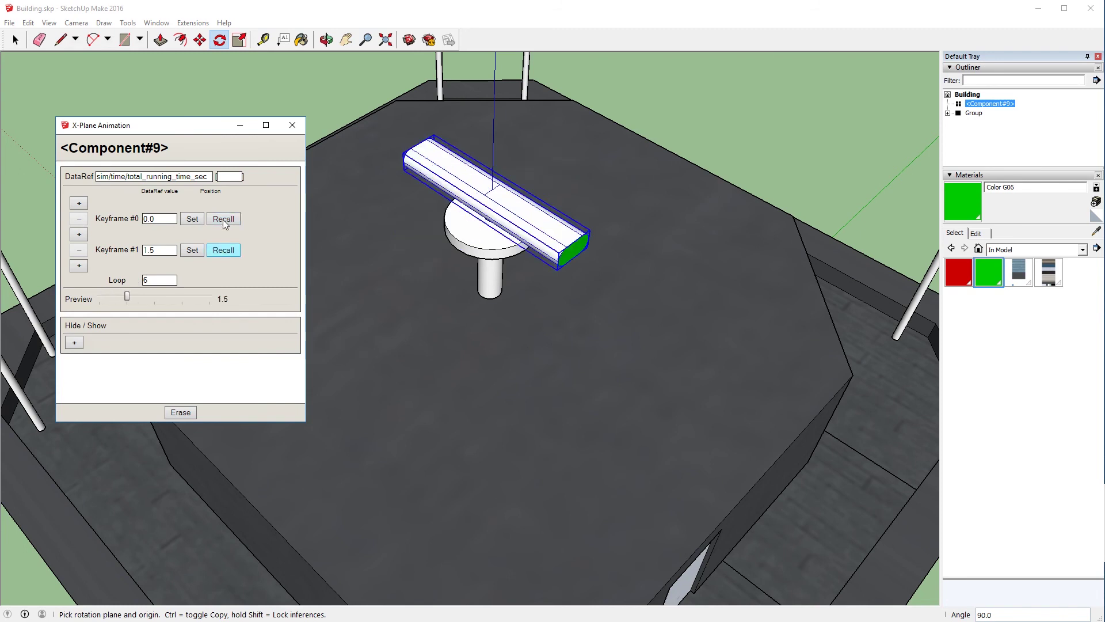
pyautogui.click(223, 220)
pyautogui.click(224, 256)
pyautogui.click(74, 343)
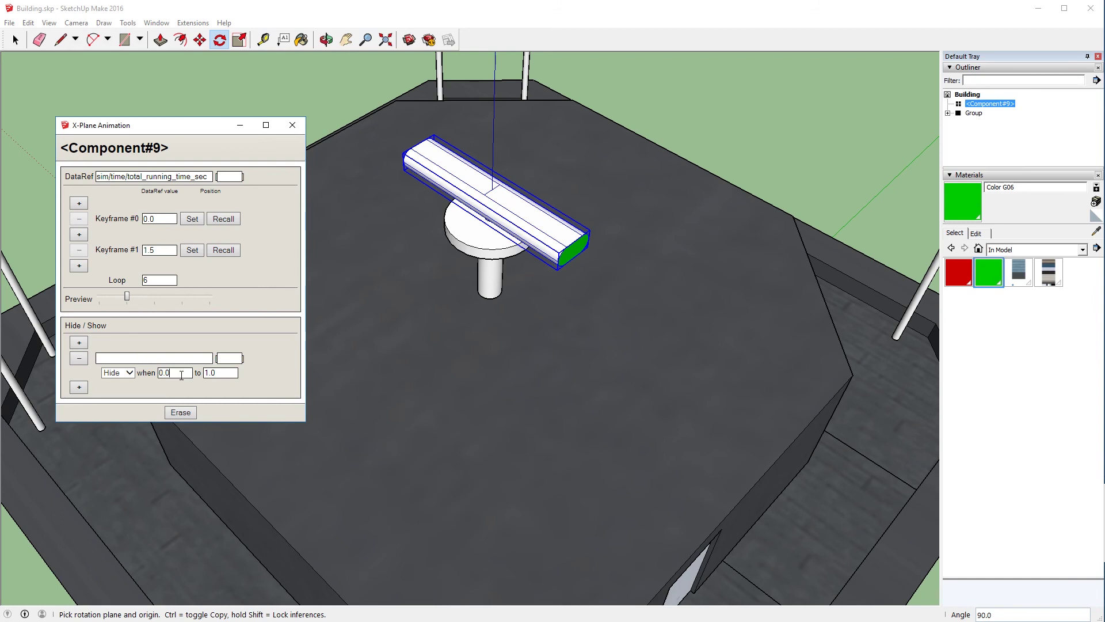
# Edit the start value of the Hide/Show rule's 0.0 to 1.0 range.
pyautogui.click(181, 375)
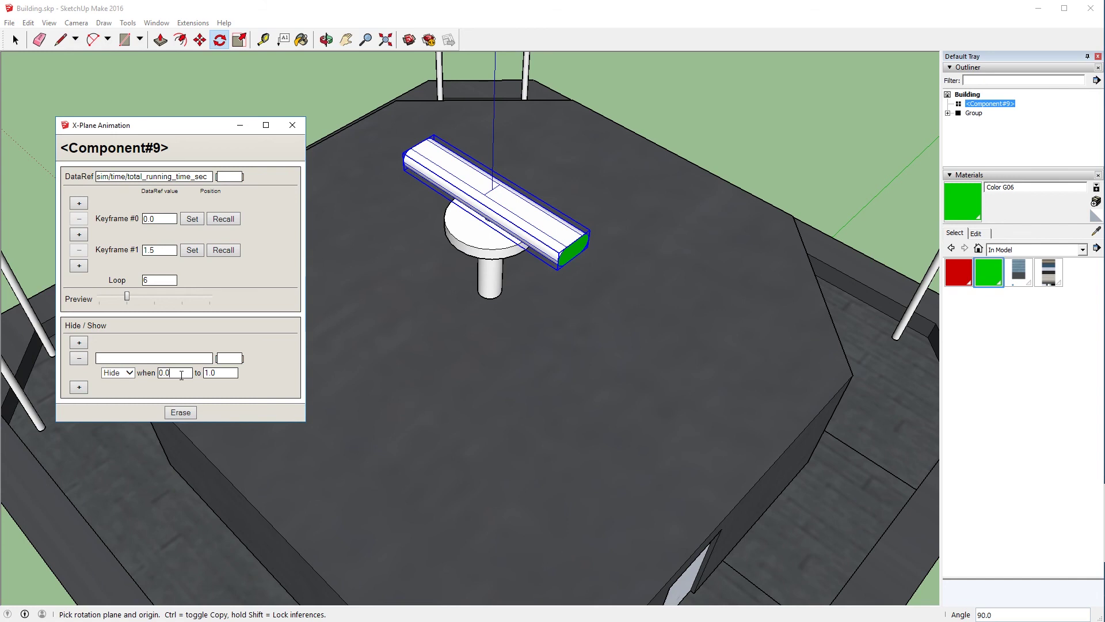